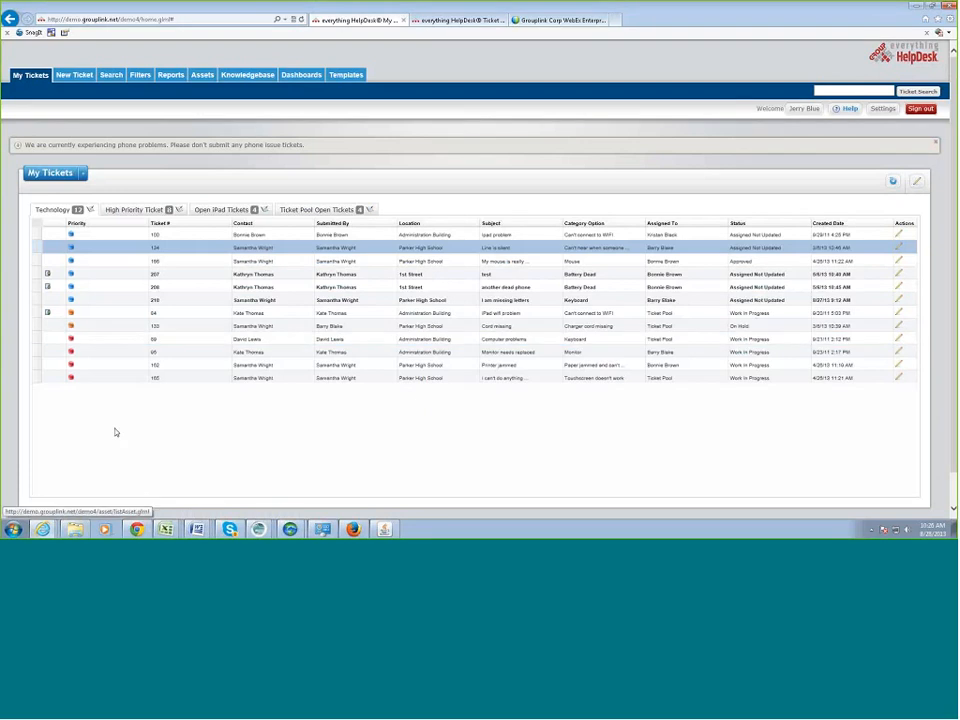
Review the Workstation 1 Computer asset's fields, accounting info, associated tickets, software licenses and remote management details, and return to My Tickets
{"action": "left_click", "coordinate": [201, 80]}
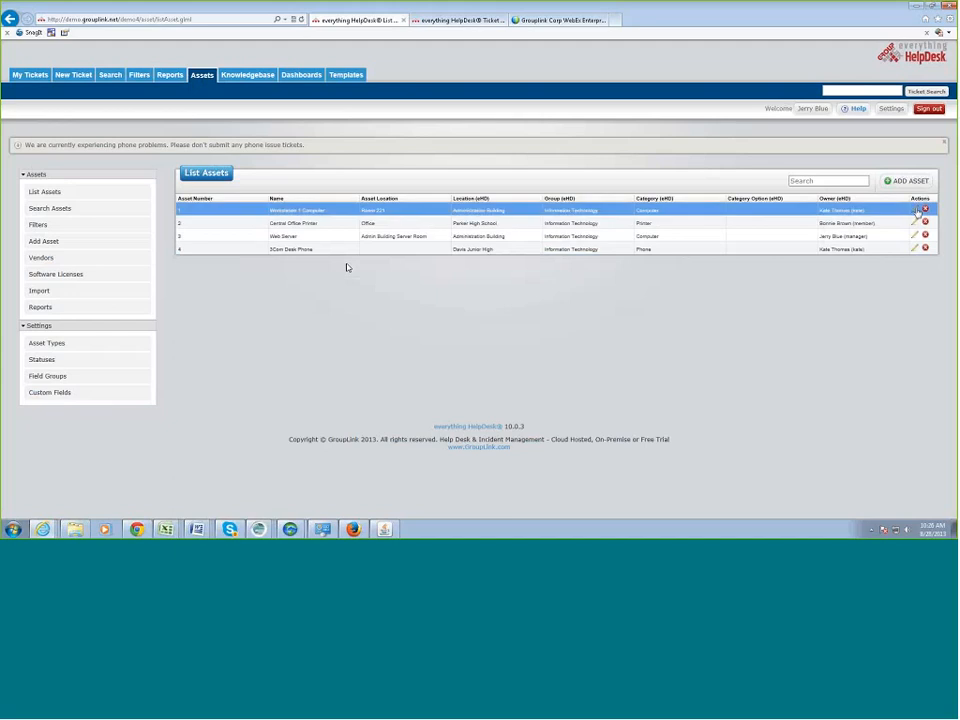
{"action": "left_click", "coordinate": [915, 210]}
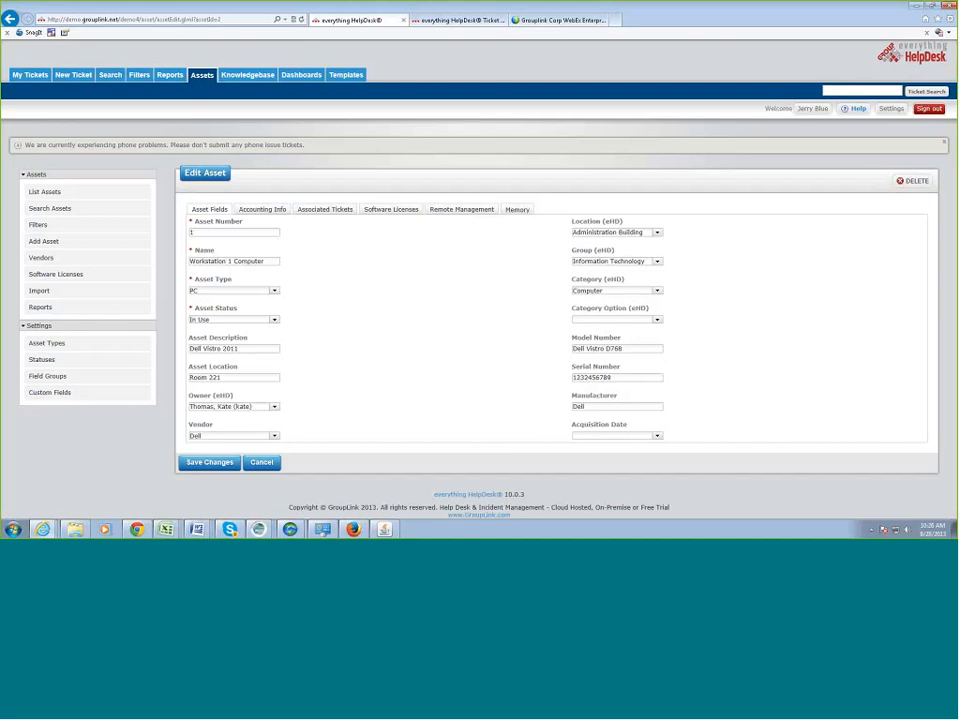
{"action": "left_click", "coordinate": [245, 211]}
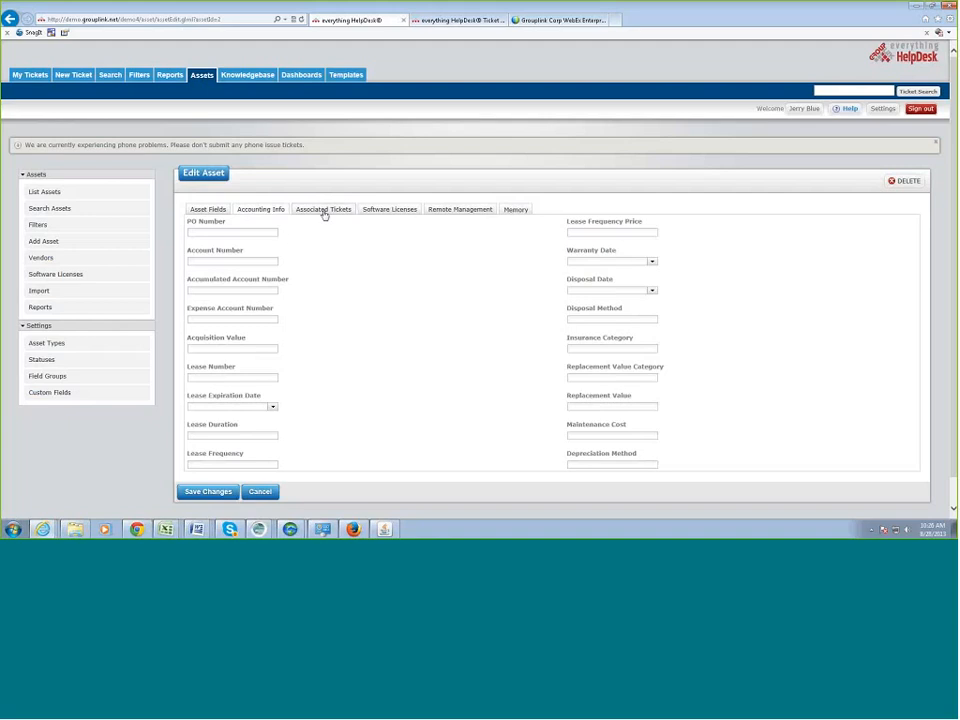
{"action": "left_click", "coordinate": [324, 212]}
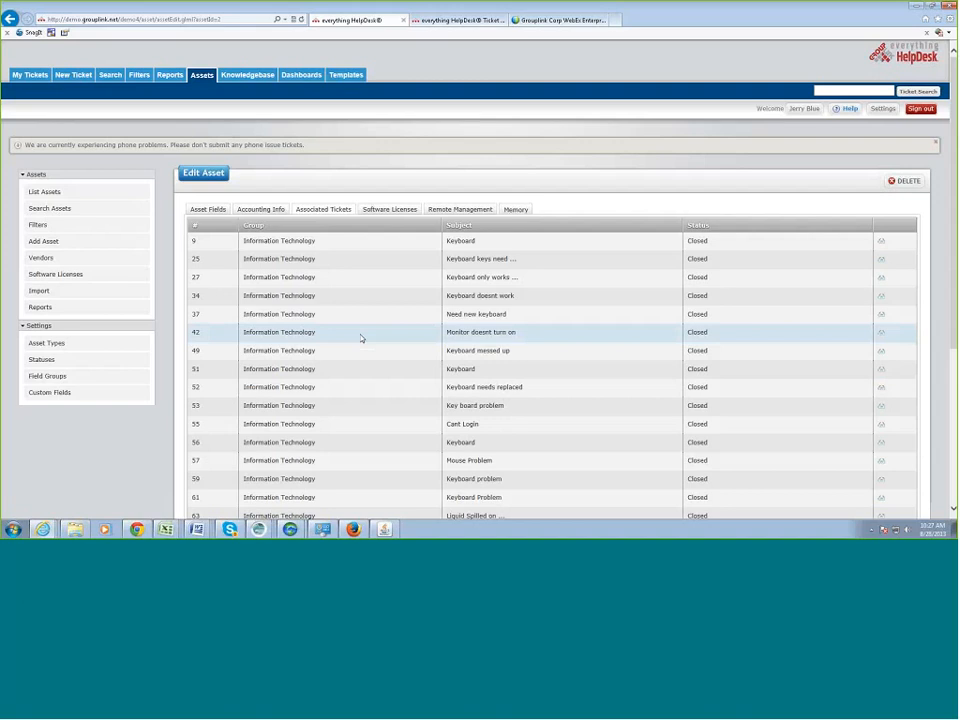
{"action": "left_click", "coordinate": [388, 212]}
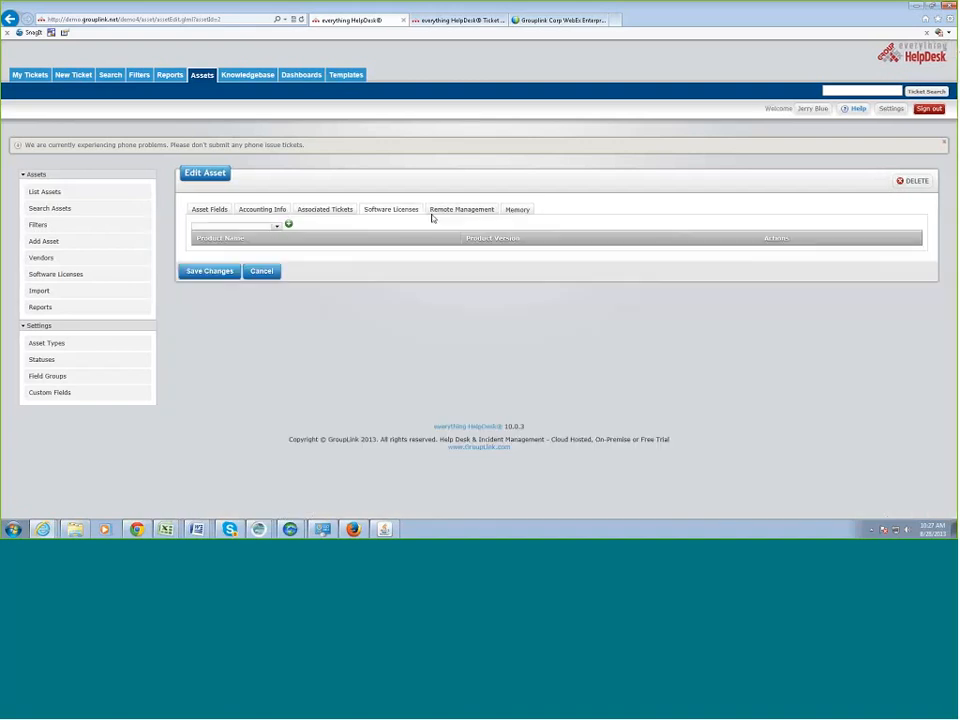
{"action": "left_click", "coordinate": [457, 212]}
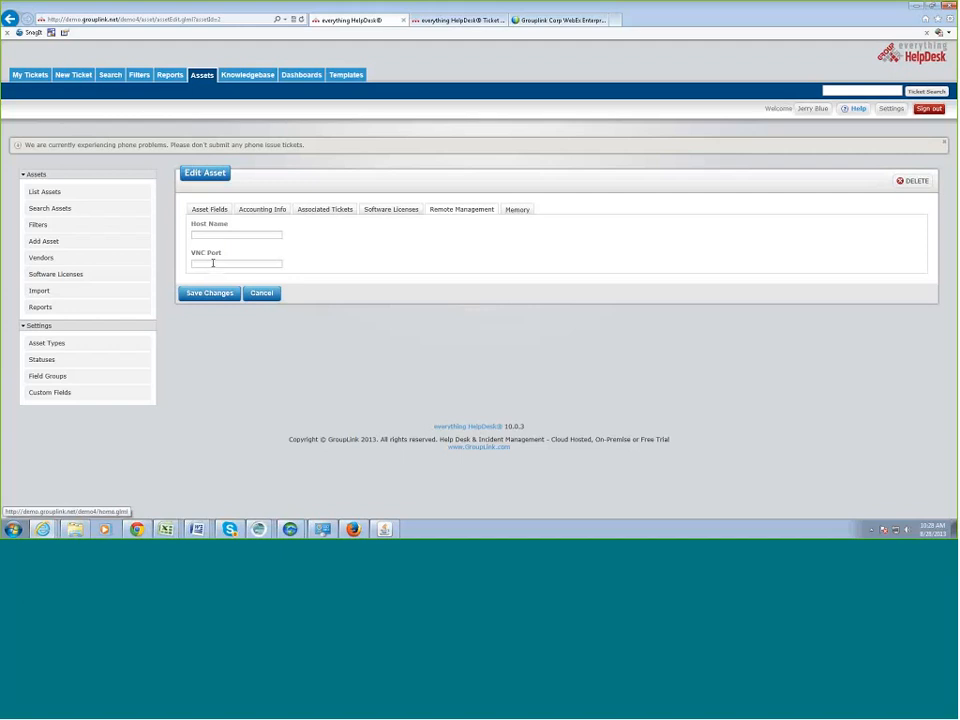
{"action": "left_click", "coordinate": [32, 76]}
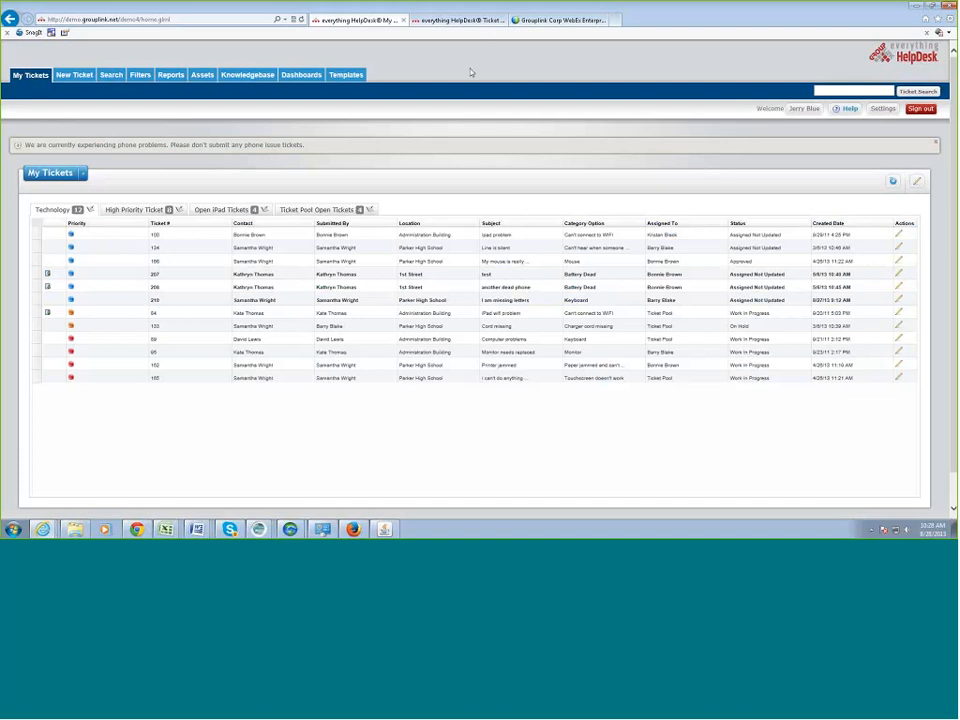
Save the Back Up Database ticket template's recurrence as the first Monday of every month with no end, and return to the template list
{"action": "left_click", "coordinate": [352, 78]}
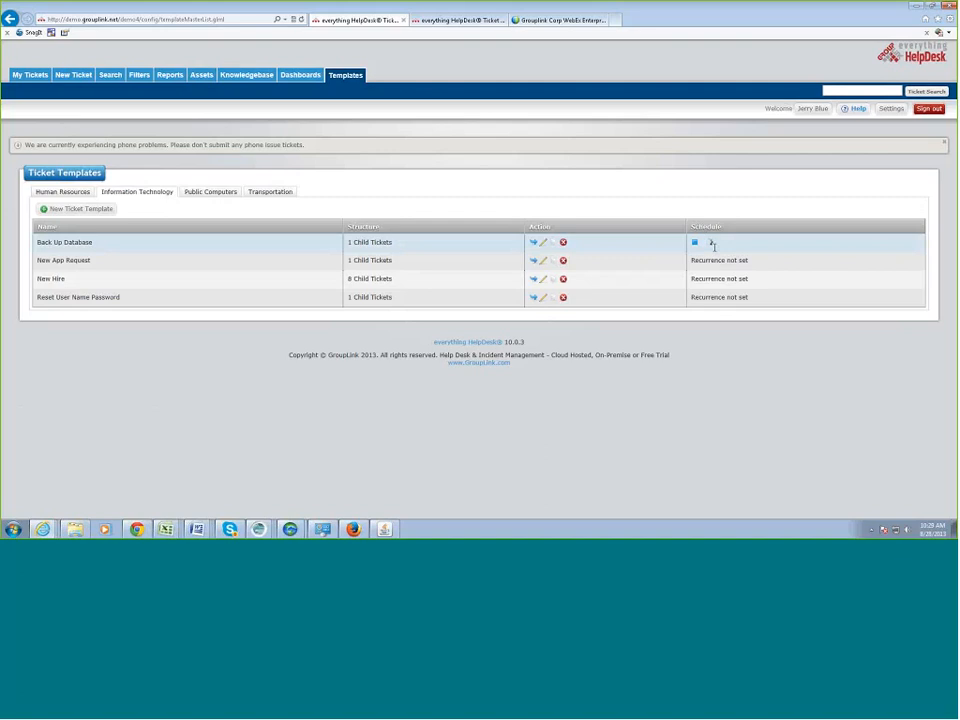
{"action": "left_click", "coordinate": [545, 245]}
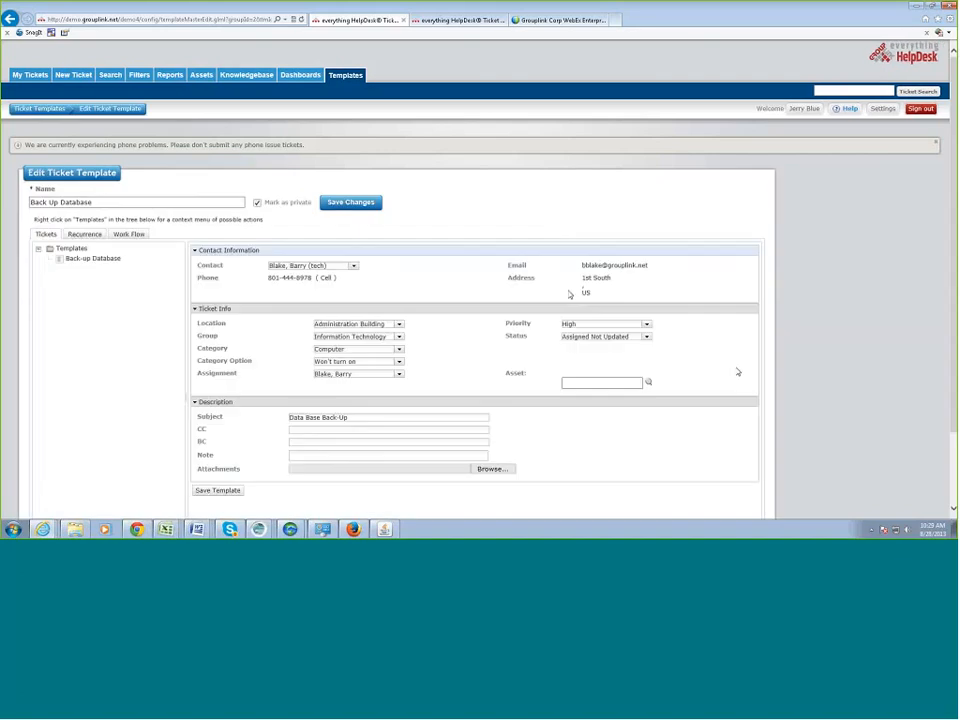
{"action": "scroll", "coordinate": [807, 406], "scroll_direction": "down", "scroll_amount": 2}
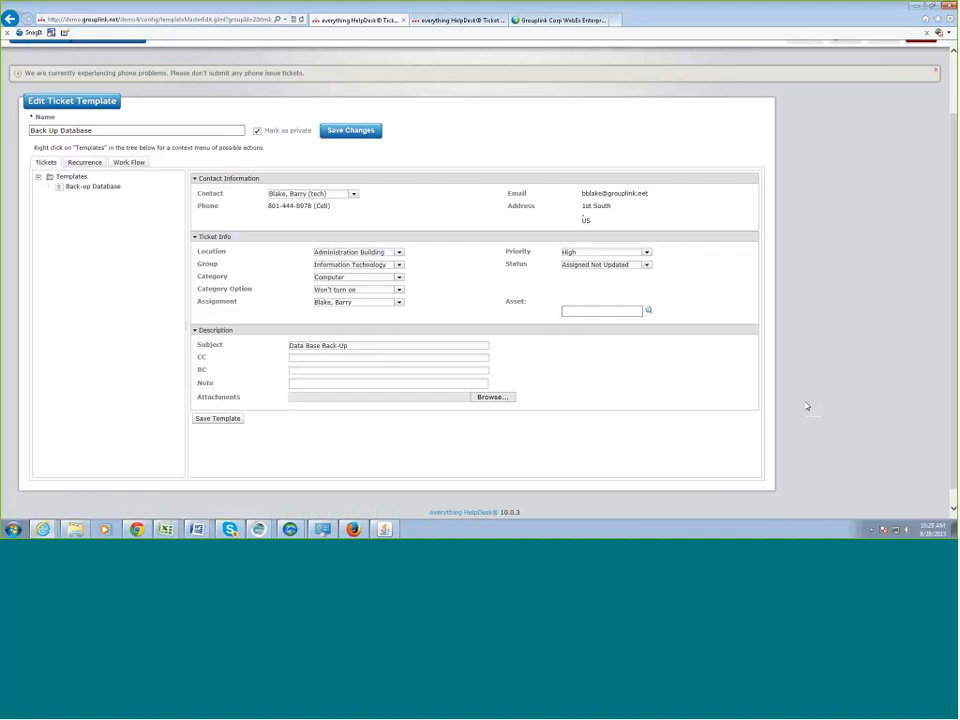
{"action": "left_click", "coordinate": [84, 162]}
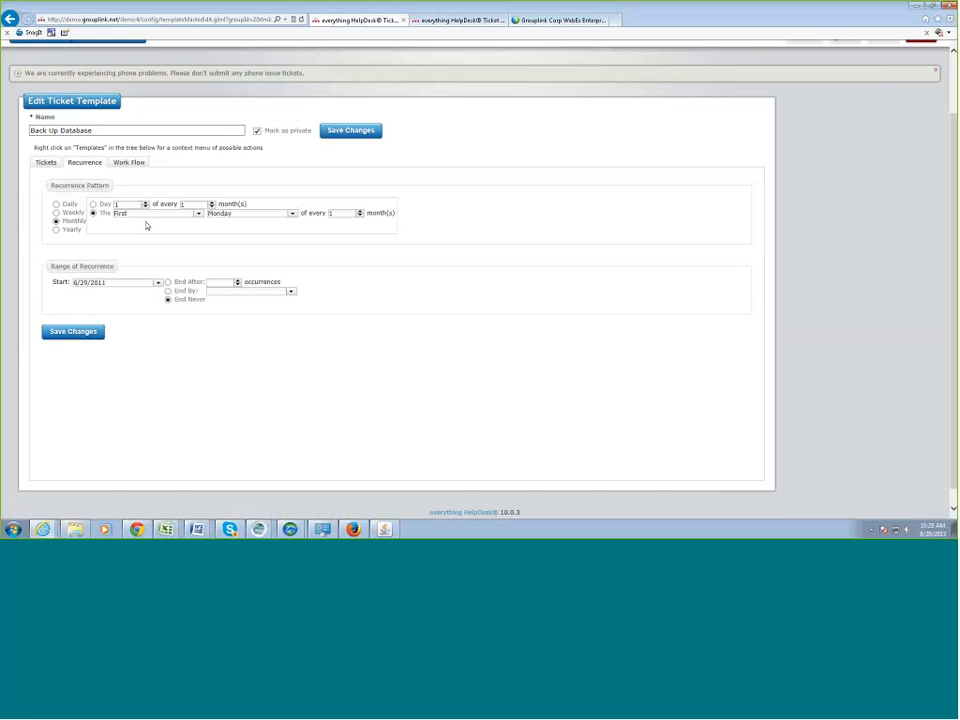
{"action": "left_click", "coordinate": [75, 333]}
{"action": "scroll", "coordinate": [167, 311], "scroll_direction": "up", "scroll_amount": 1}
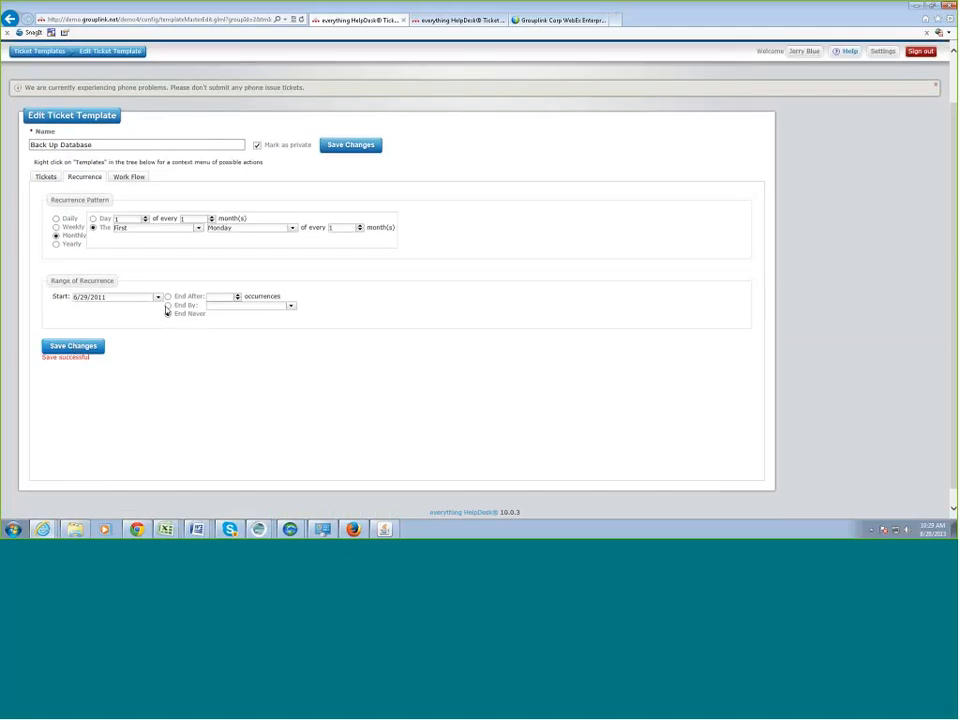
{"action": "scroll", "coordinate": [167, 311], "scroll_direction": "up", "scroll_amount": 2}
{"action": "left_click", "coordinate": [41, 108]}
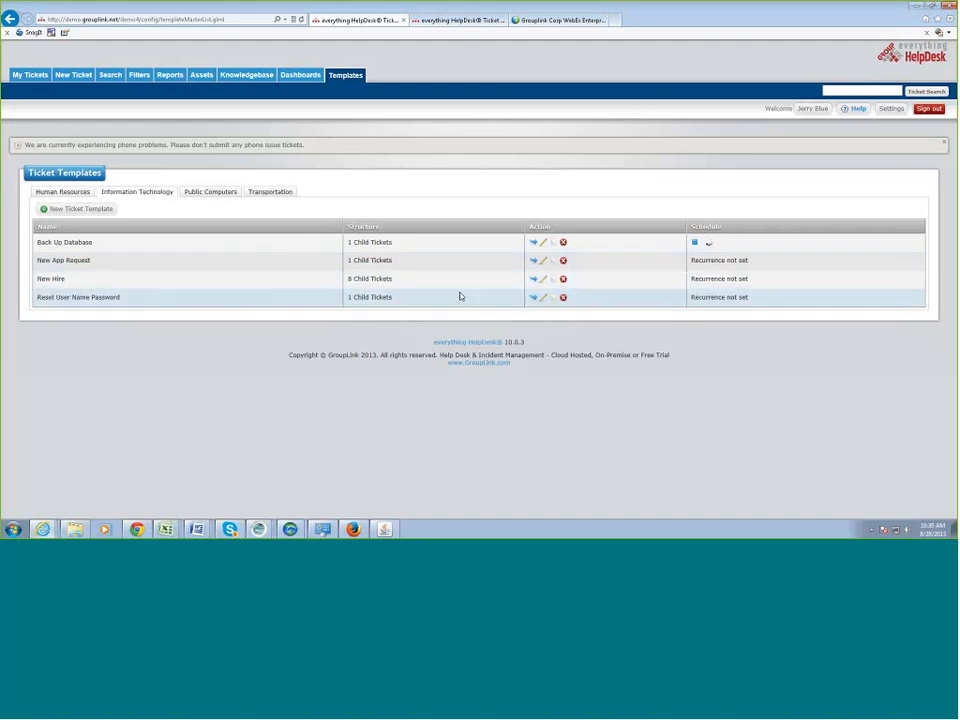
Launch a ticket from the Reset User Name Password template, saving the pending ticket before launching it
{"action": "left_click", "coordinate": [533, 299]}
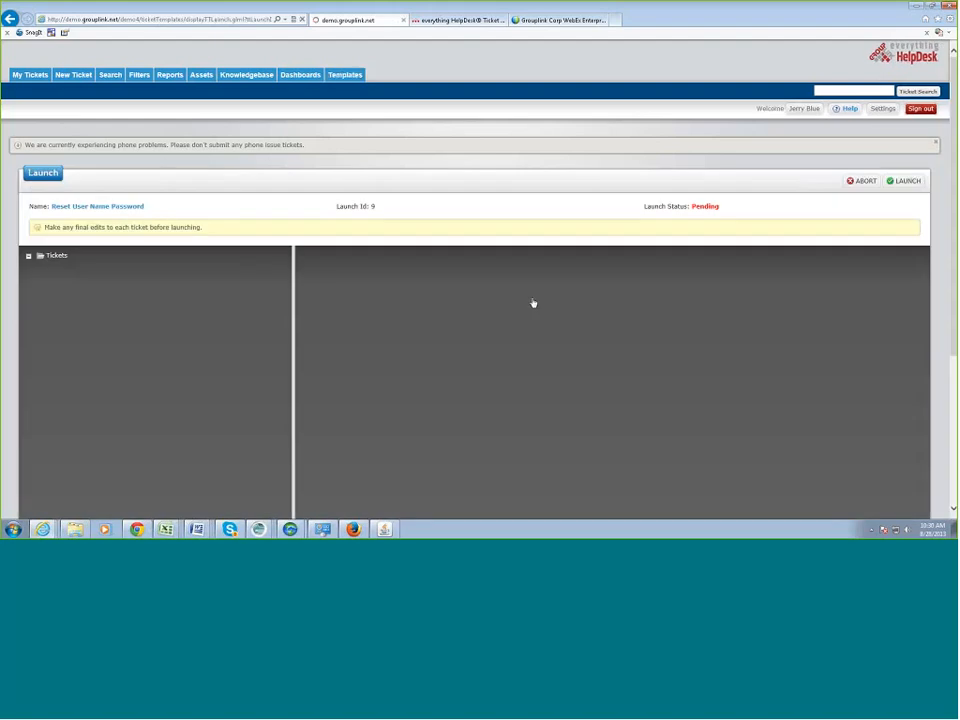
{"action": "scroll", "coordinate": [710, 328], "scroll_direction": "down", "scroll_amount": 1}
{"action": "scroll", "coordinate": [710, 328], "scroll_direction": "down", "scroll_amount": 4}
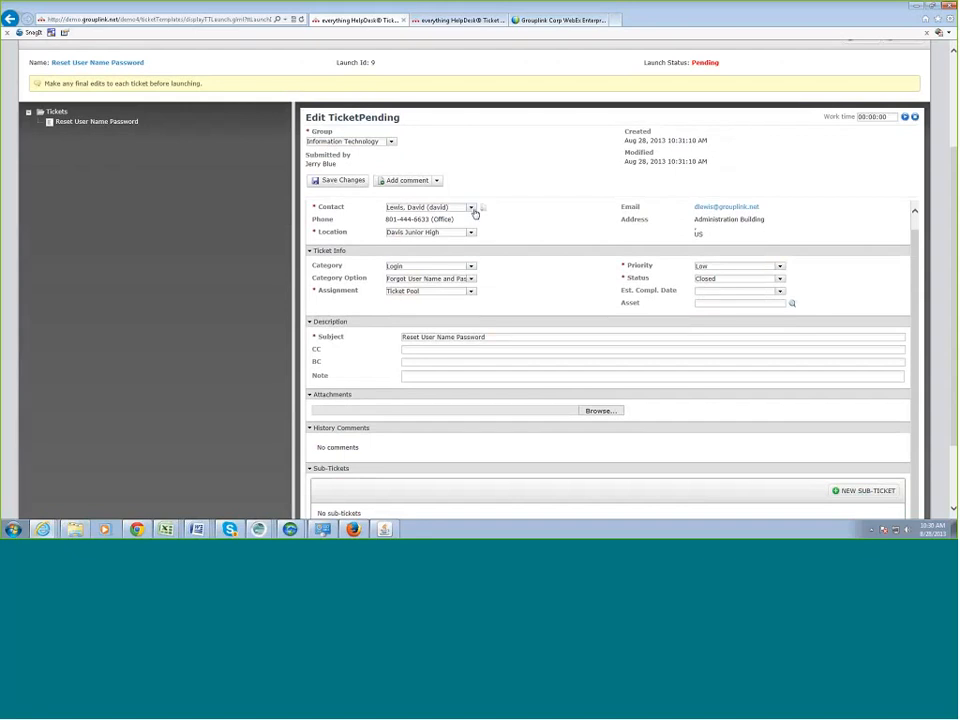
{"action": "left_click", "coordinate": [338, 181]}
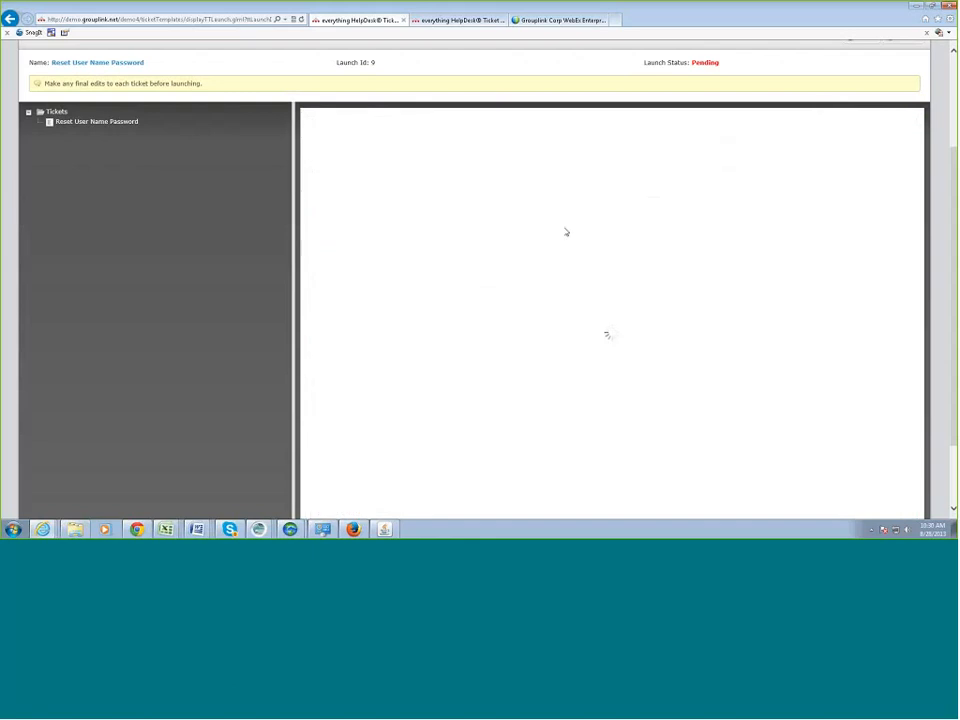
{"action": "scroll", "coordinate": [568, 230], "scroll_direction": "up", "scroll_amount": 1}
{"action": "left_click", "coordinate": [895, 111]}
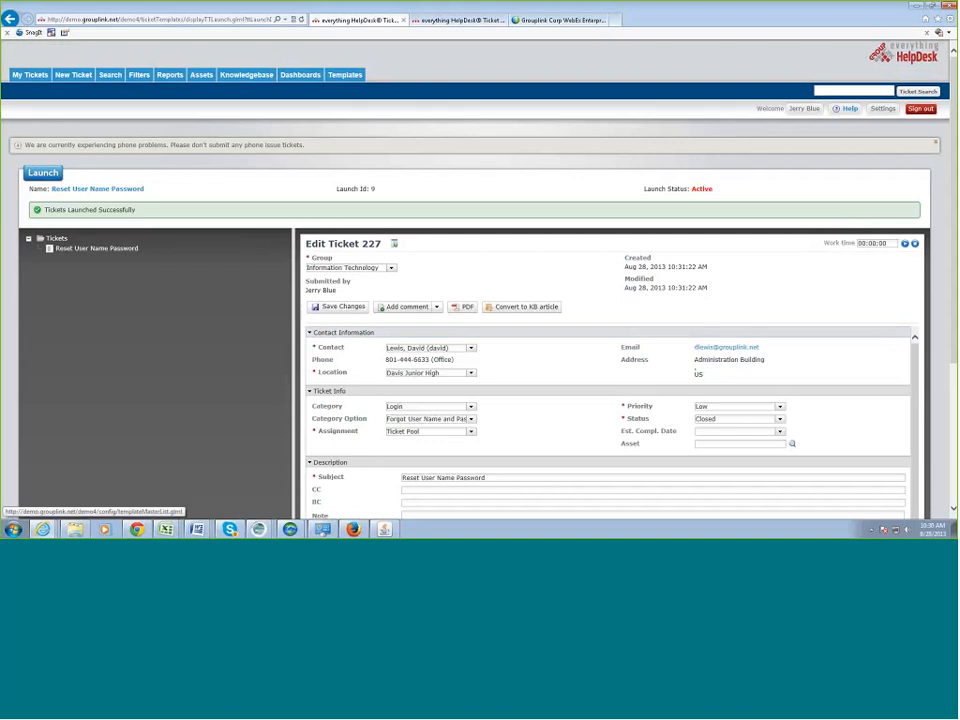
View the Transportation group's ticket templates and return to My Tickets
{"action": "left_click", "coordinate": [345, 74]}
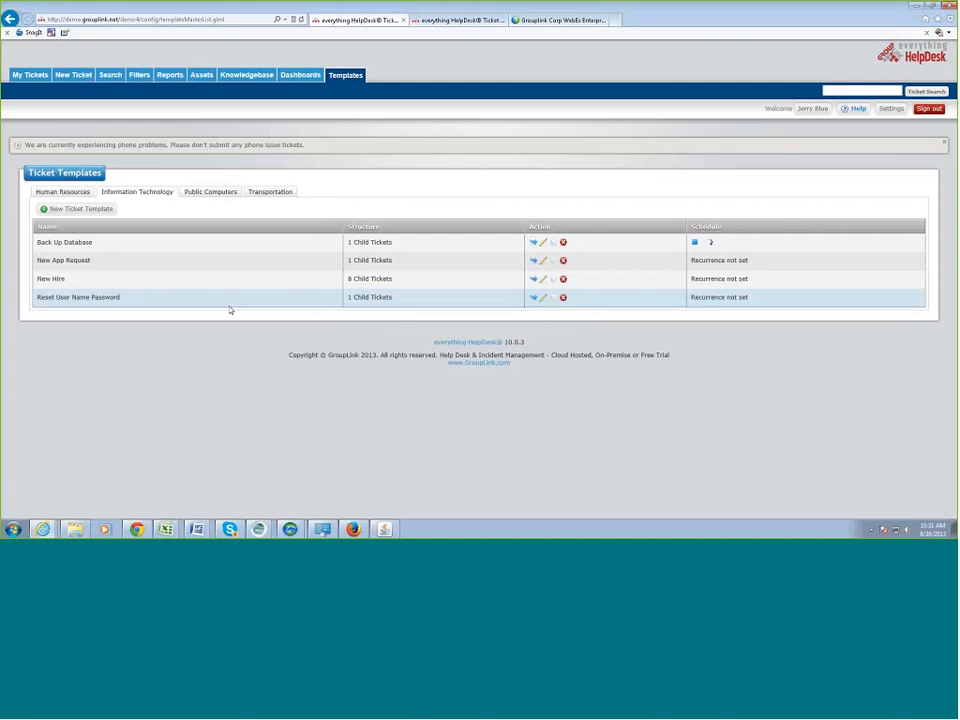
{"action": "left_click", "coordinate": [268, 195]}
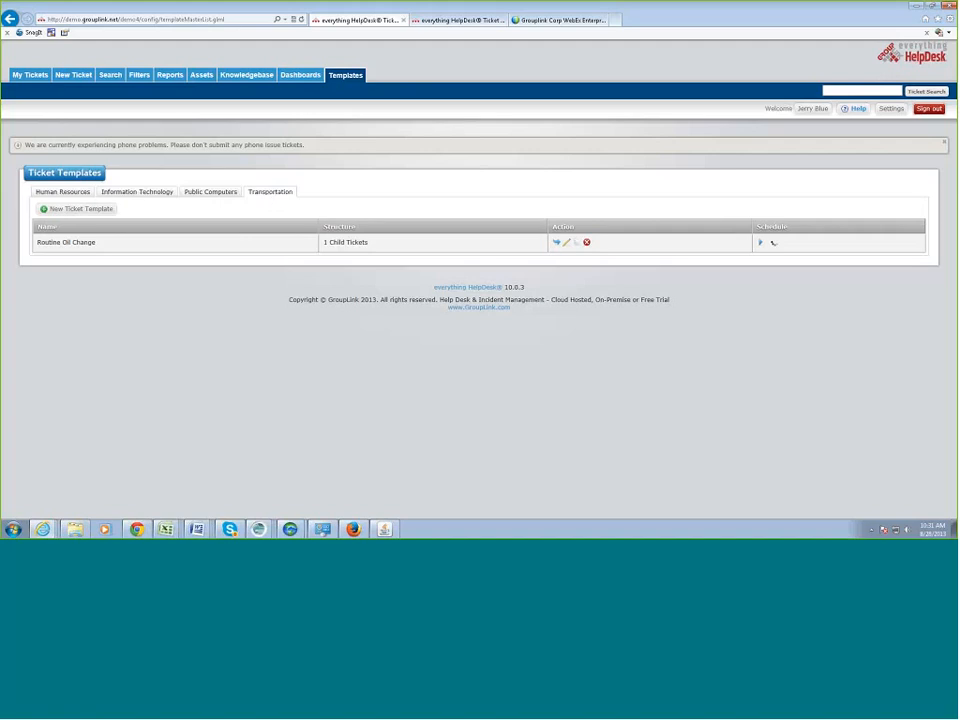
{"action": "left_click", "coordinate": [29, 74]}
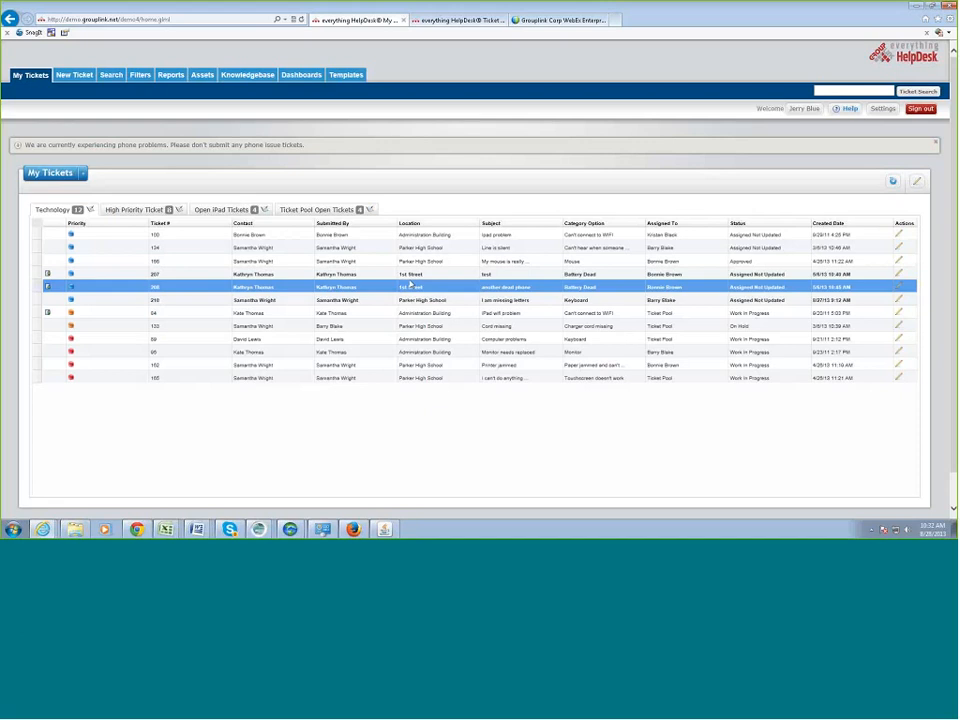
Add the comment "I have a question." to the Technology ticket about the jumpy mouse, save it and close the ticket
{"action": "left_click", "coordinate": [897, 262]}
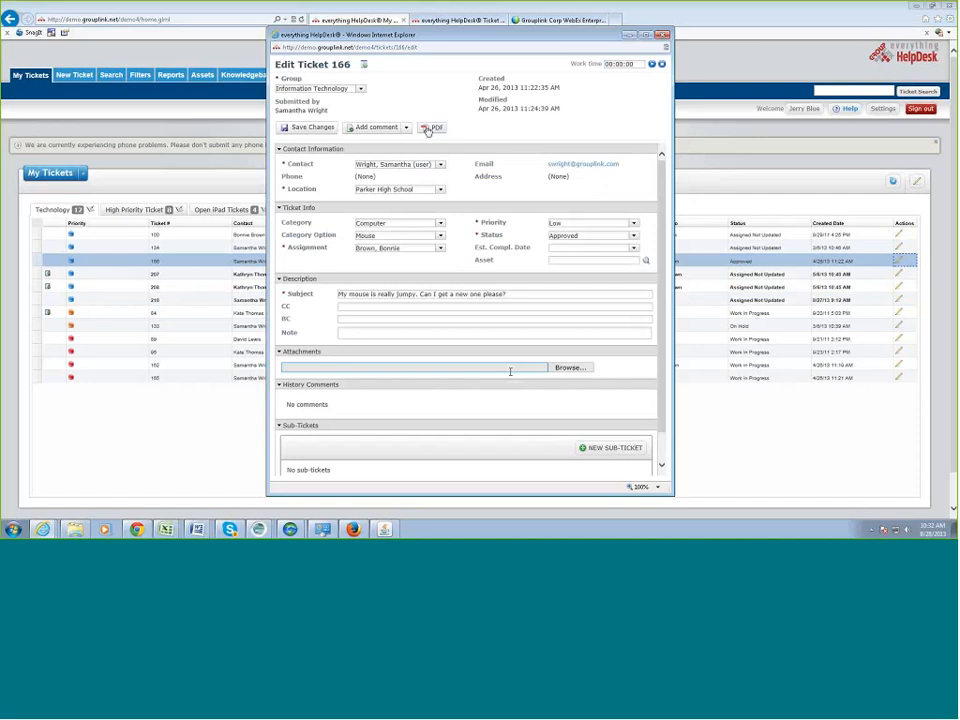
{"action": "left_click", "coordinate": [375, 128]}
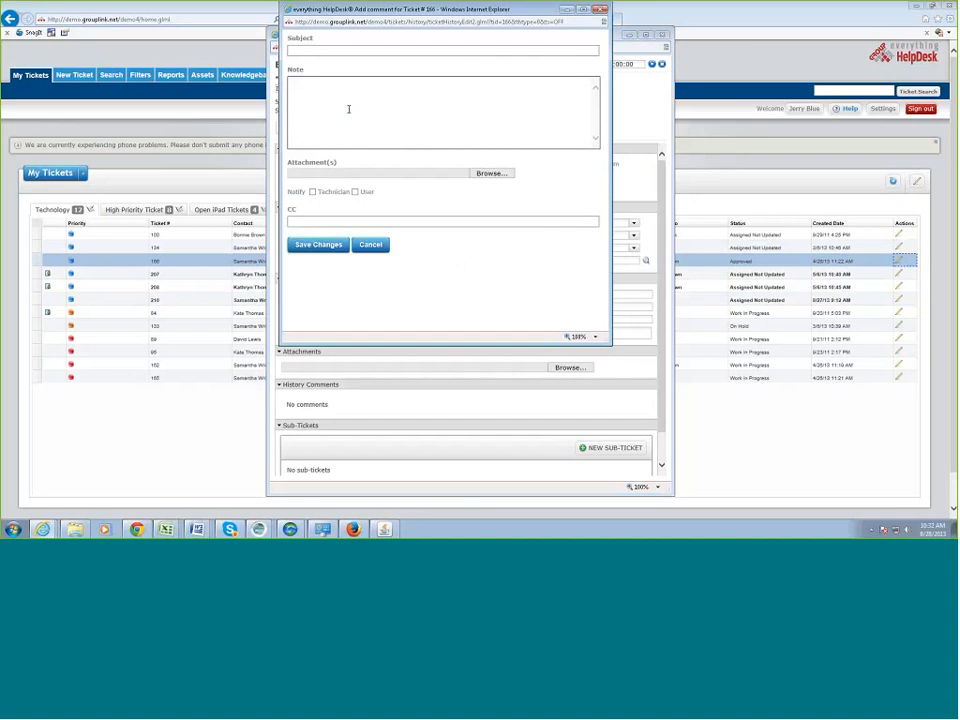
{"action": "type", "text": "I have a question."}
{"action": "left_click", "coordinate": [325, 246]}
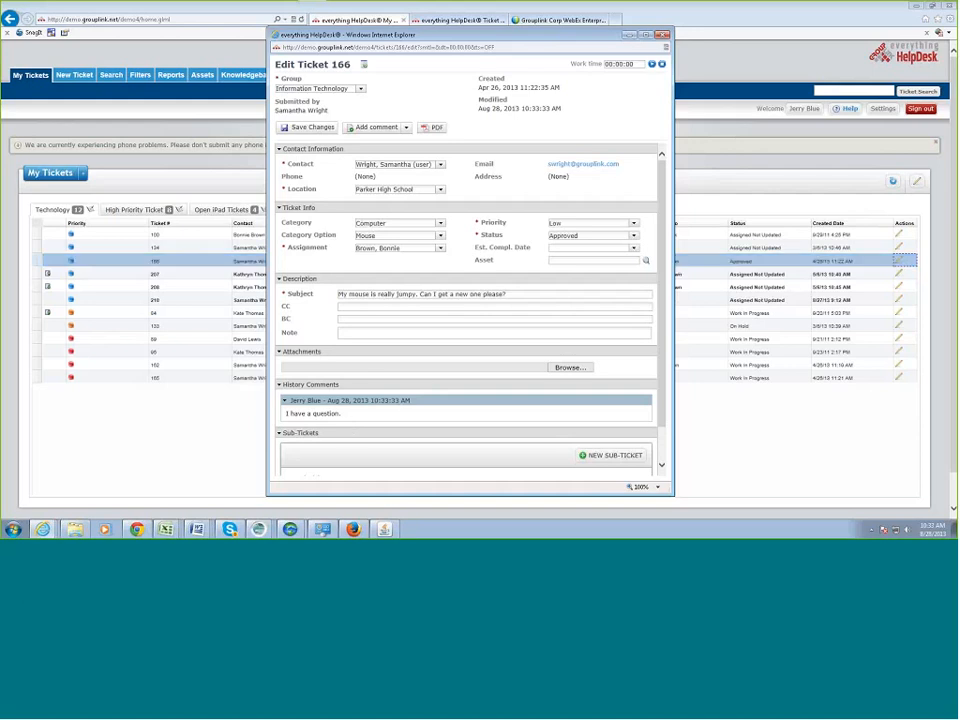
{"action": "left_click", "coordinate": [662, 35]}
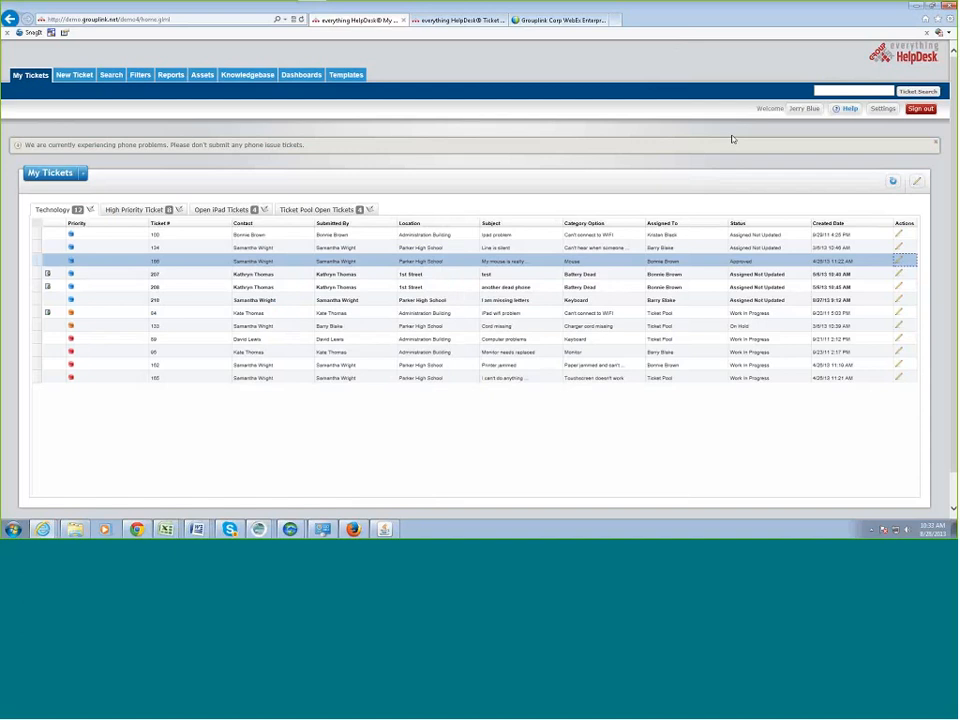
Examine the Information Technology group's Resolved Tickets and Closed Tickets scheduled tasks in the Scheduler settings, including the e-mail message, cancelling out of each
{"action": "left_click", "coordinate": [885, 110]}
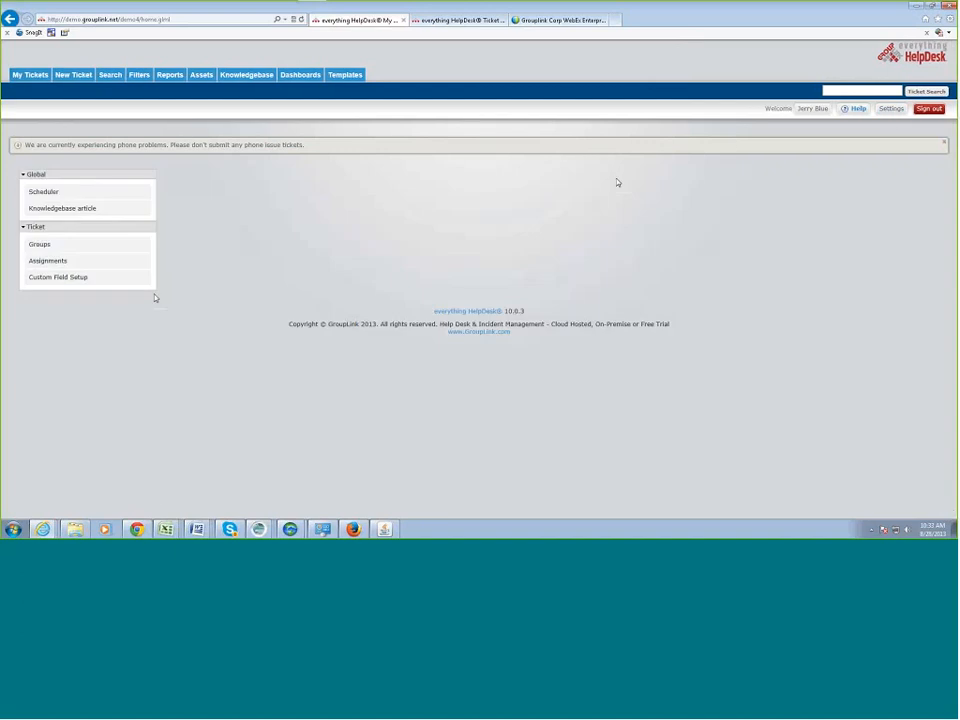
{"action": "left_click", "coordinate": [53, 197]}
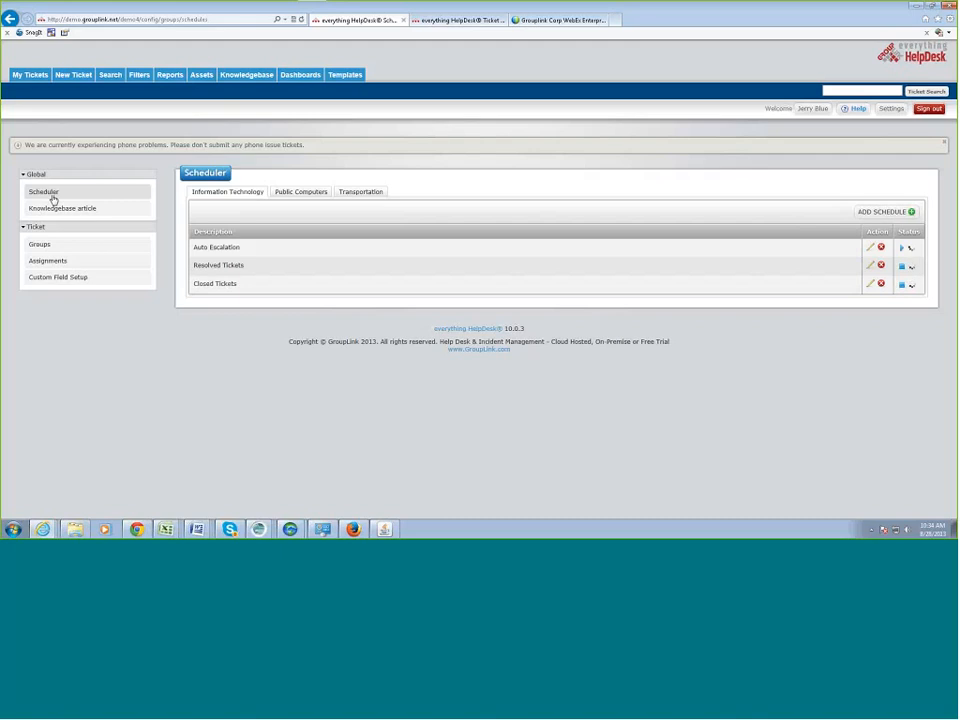
{"action": "left_click", "coordinate": [870, 266]}
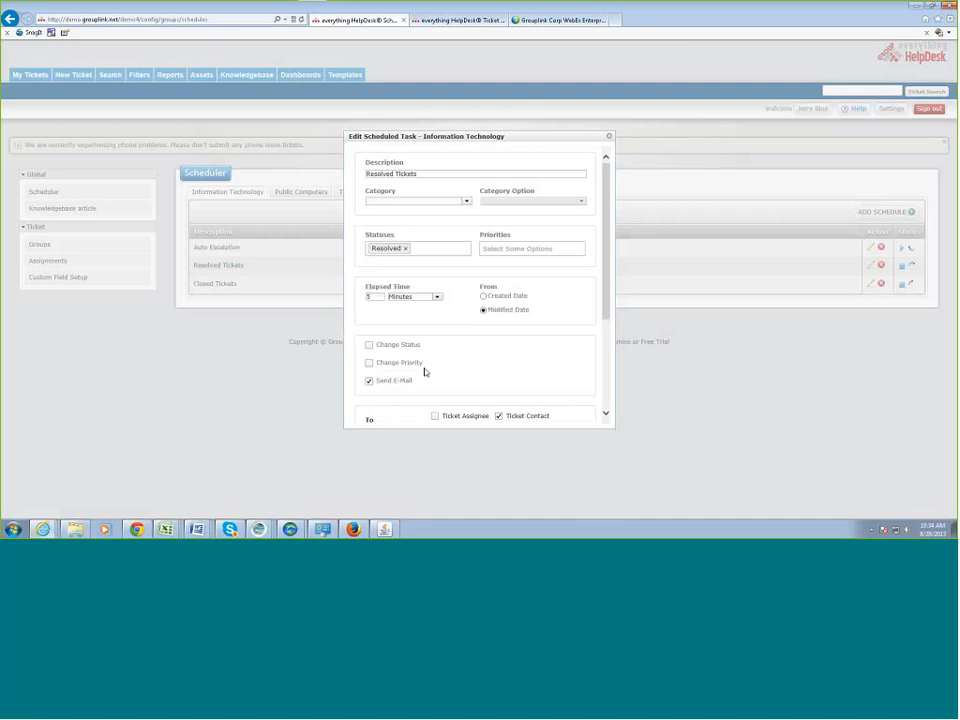
{"action": "left_click", "coordinate": [605, 413]}
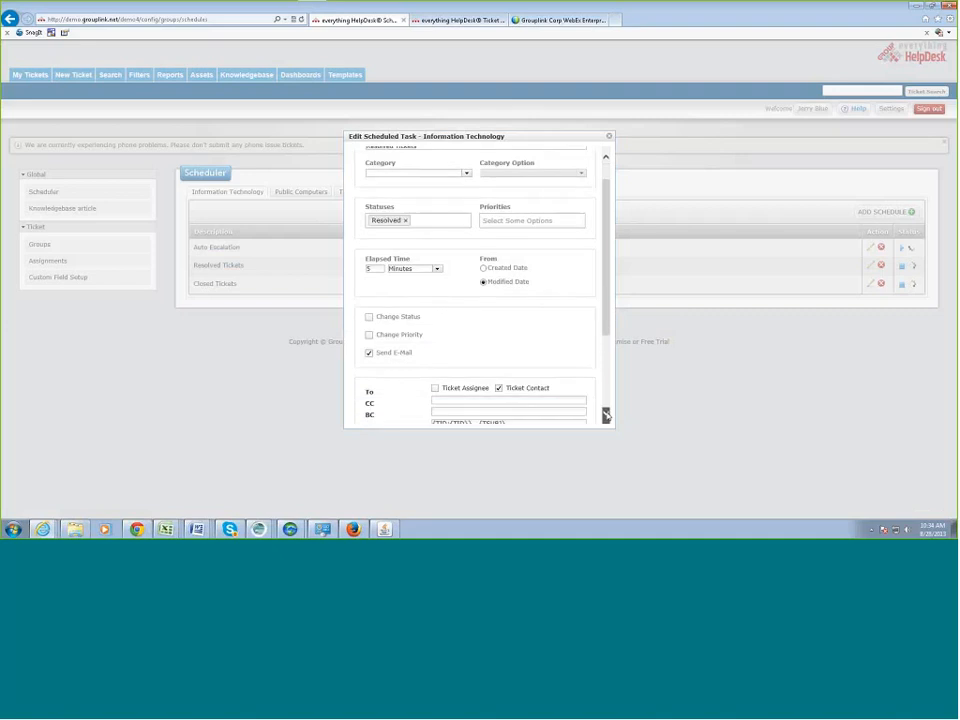
{"action": "left_click", "coordinate": [606, 413]}
{"action": "left_click", "coordinate": [606, 413]}
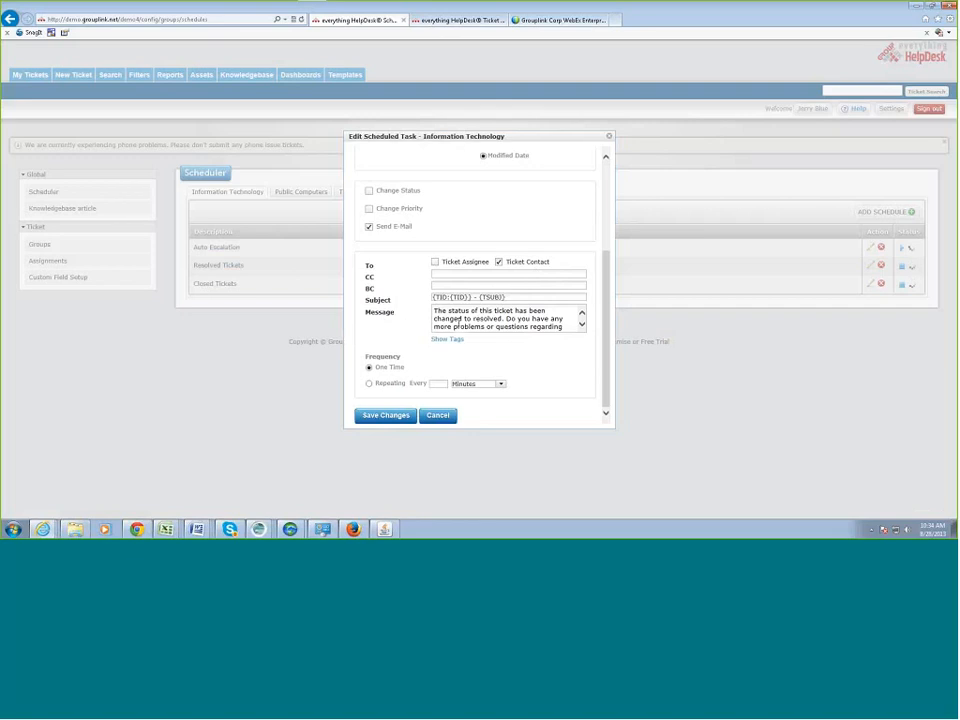
{"action": "left_click", "coordinate": [582, 326]}
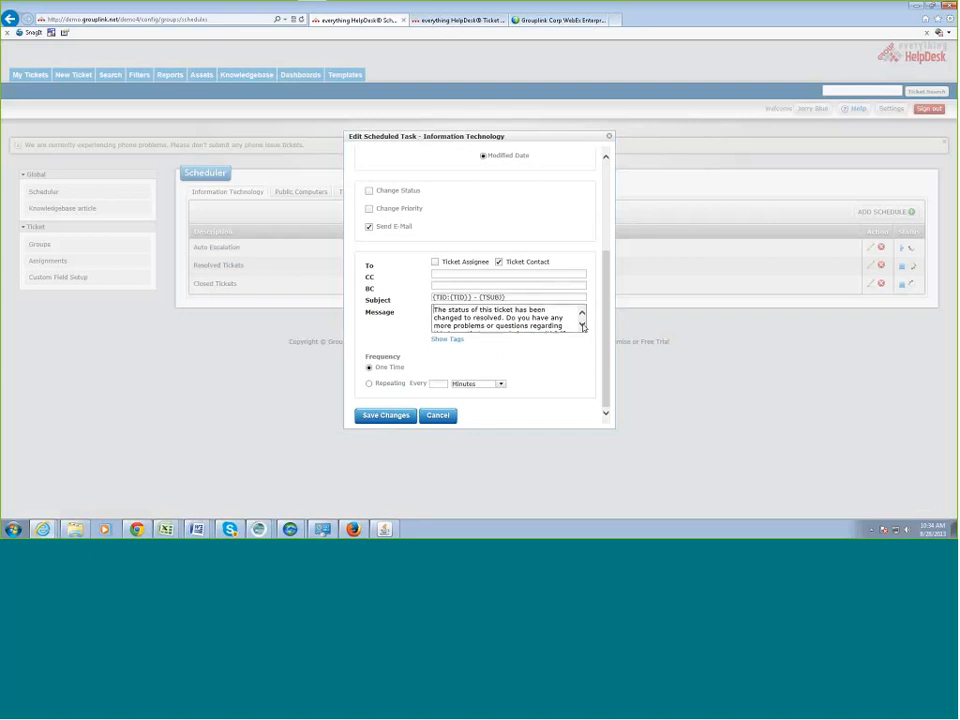
{"action": "left_click", "coordinate": [582, 326]}
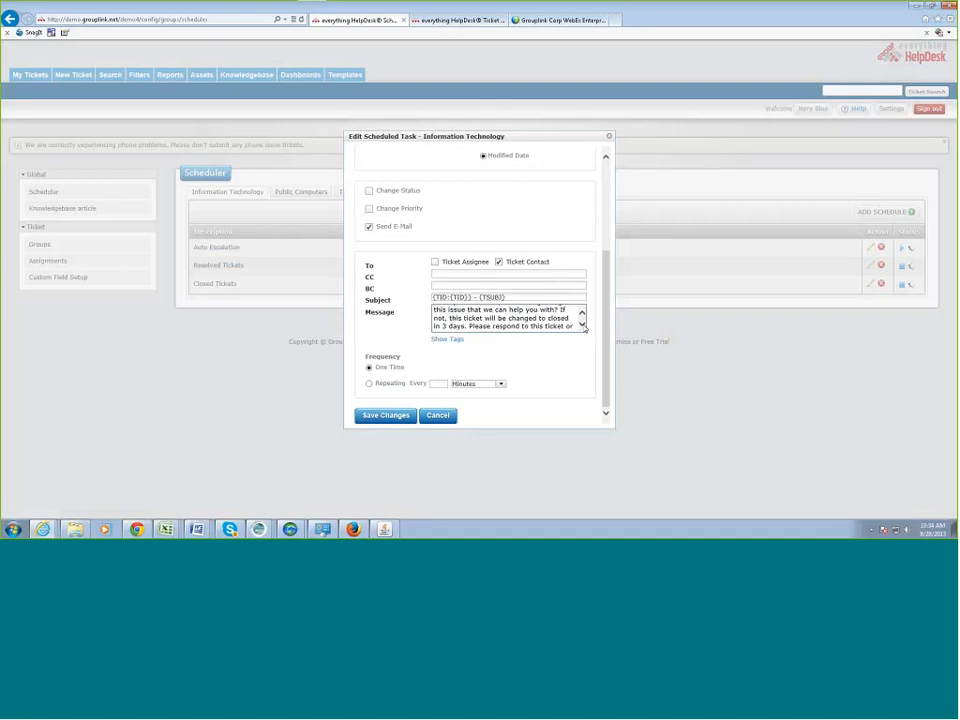
{"action": "left_click", "coordinate": [582, 326]}
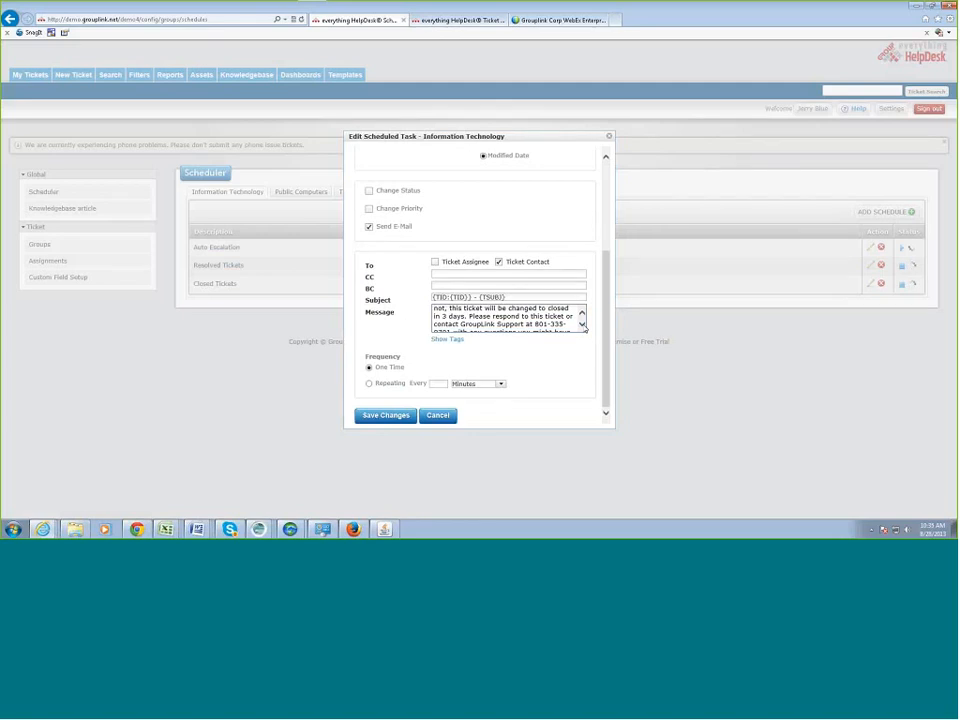
{"action": "left_click", "coordinate": [445, 418]}
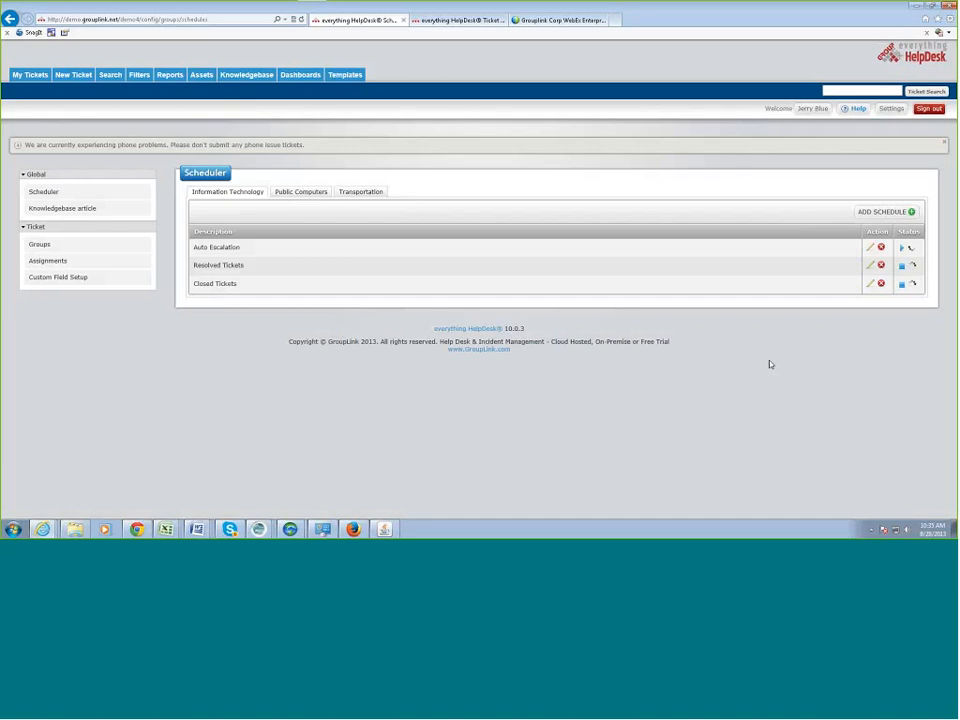
{"action": "left_click", "coordinate": [869, 284]}
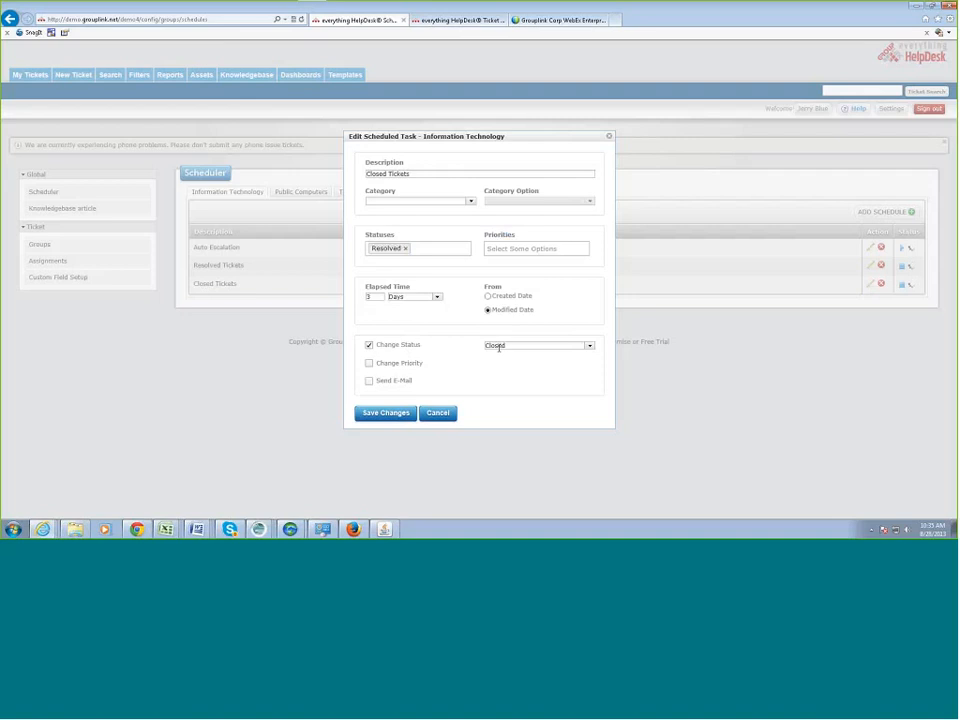
{"action": "left_click", "coordinate": [441, 415]}
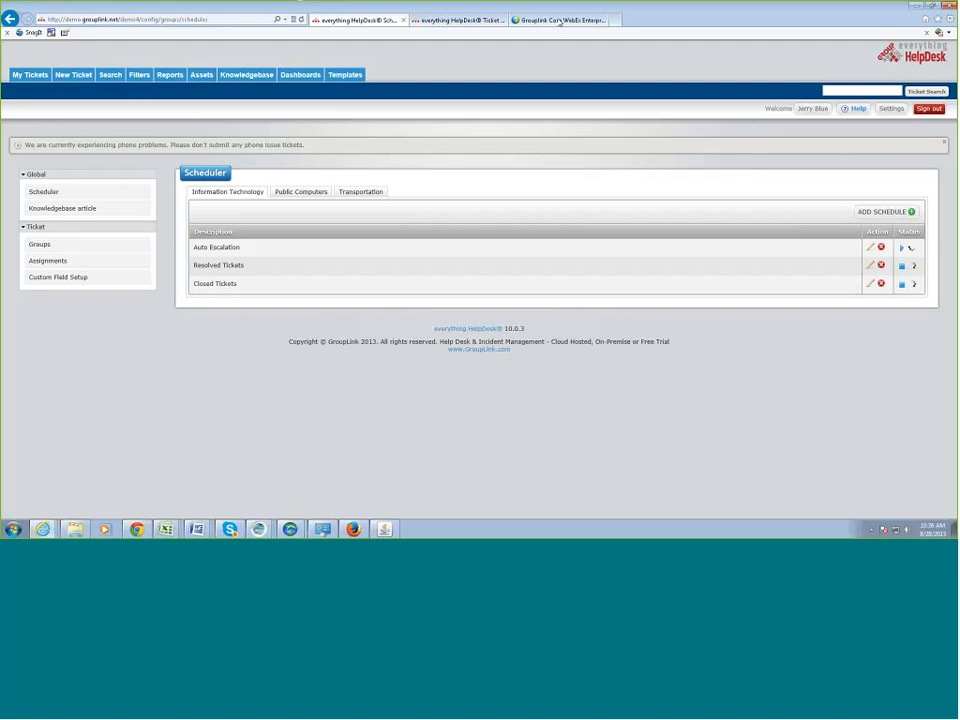
Open the Information Technology group's New Hire ticket template for editing and view its Software Set-up ticket
{"action": "left_click", "coordinate": [352, 80]}
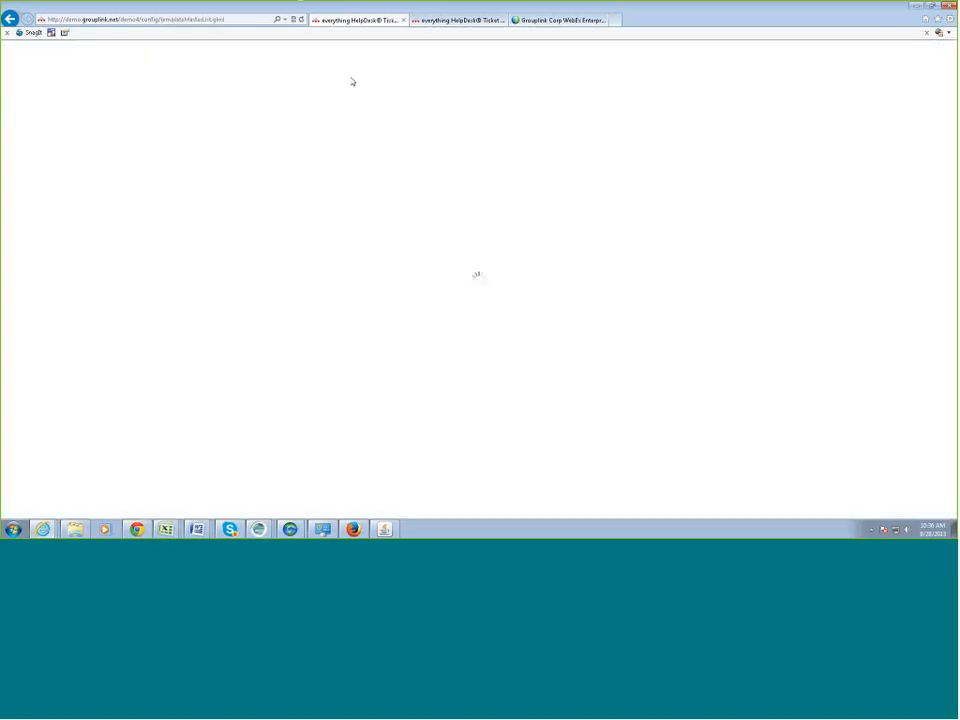
{"action": "left_click", "coordinate": [53, 195]}
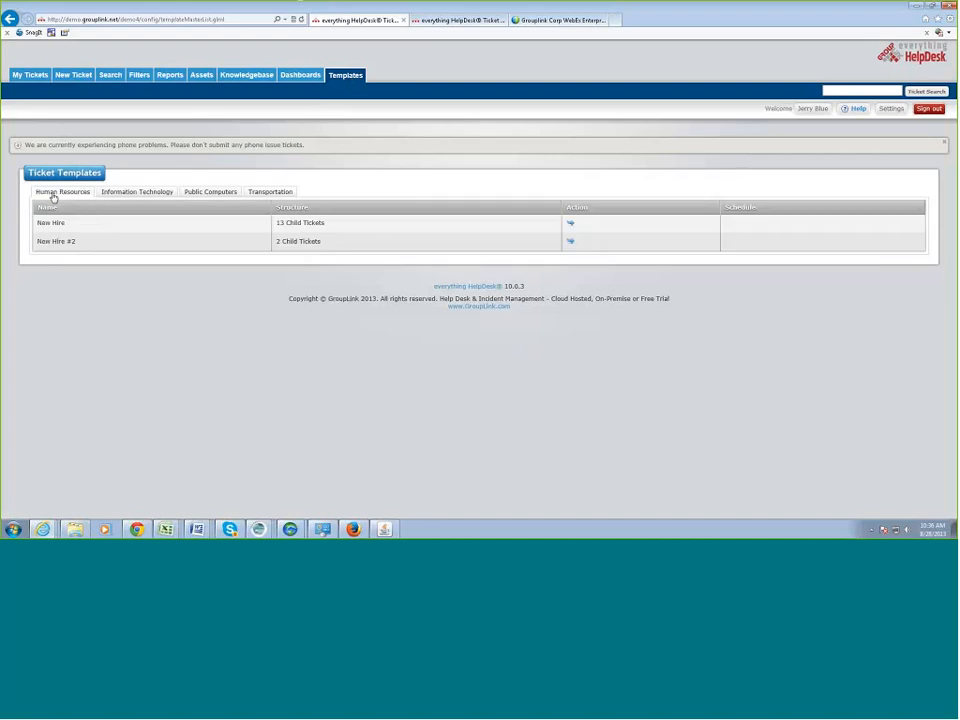
{"action": "left_click", "coordinate": [123, 192]}
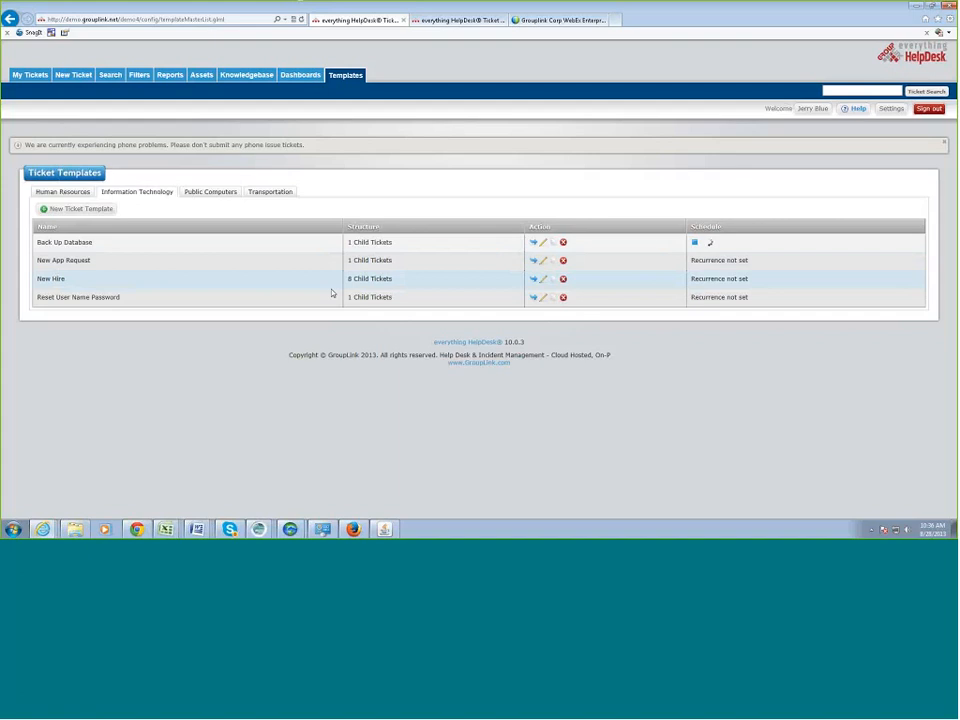
{"action": "left_click", "coordinate": [542, 281]}
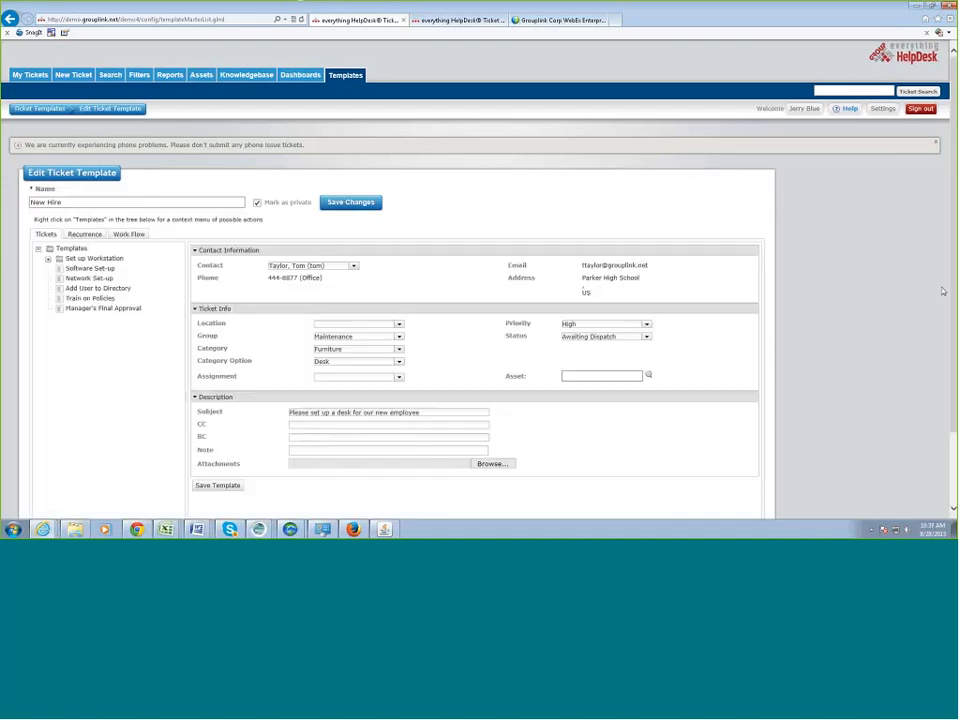
{"action": "scroll", "coordinate": [843, 336], "scroll_direction": "down", "scroll_amount": 1}
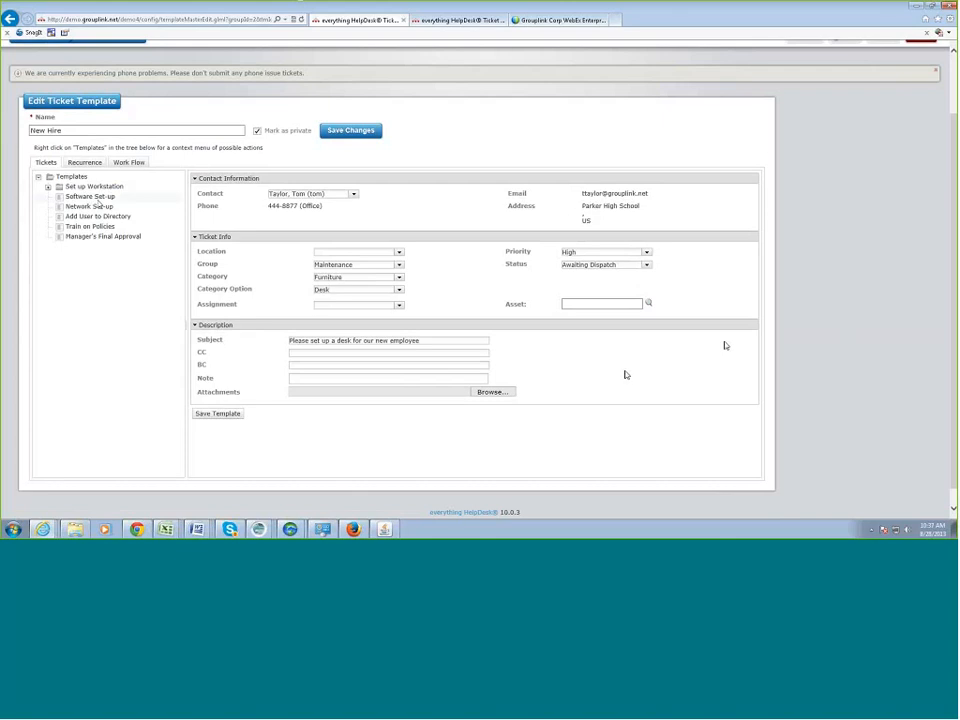
{"action": "left_click", "coordinate": [98, 199]}
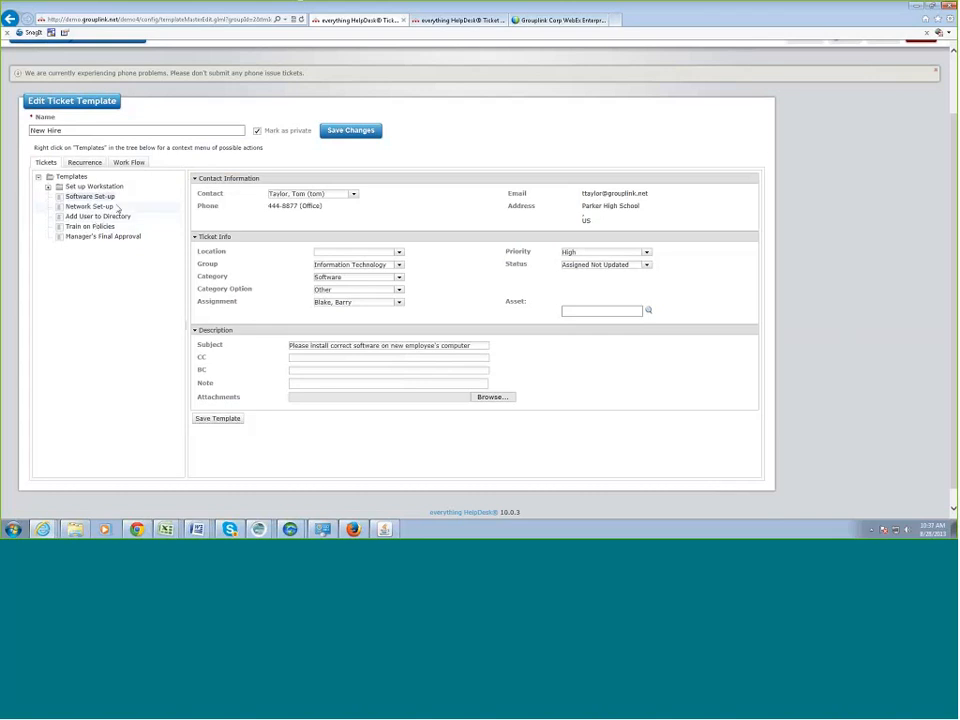
Review all the workflow steps of the New Hire template and return to its ticket details
{"action": "left_click", "coordinate": [122, 163]}
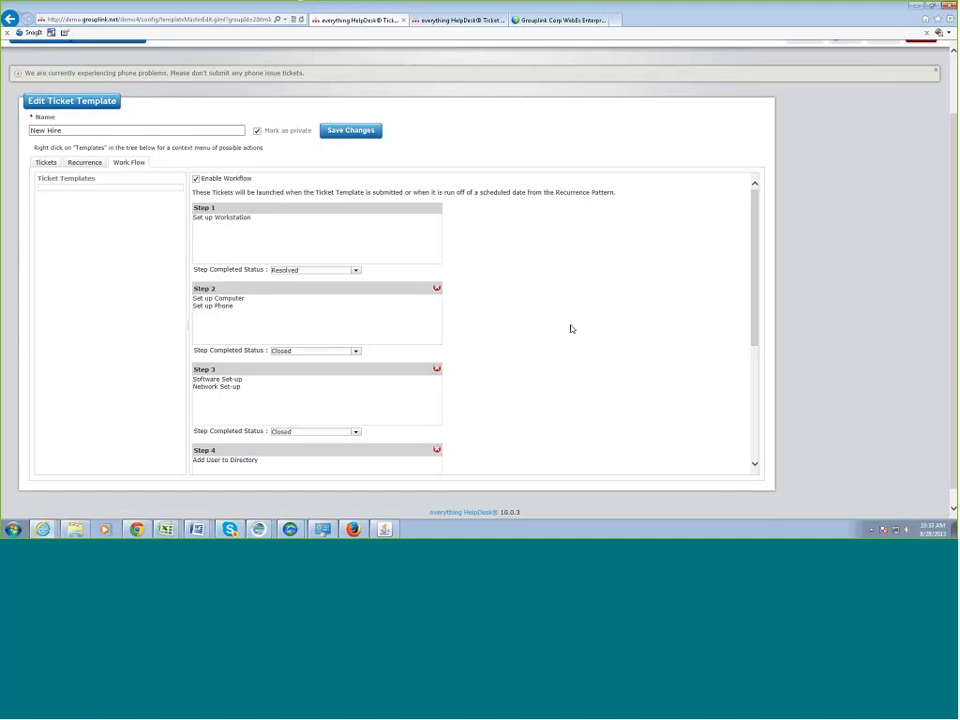
{"action": "left_click_drag", "start_coordinate": [754, 320], "coordinate": [746, 439]}
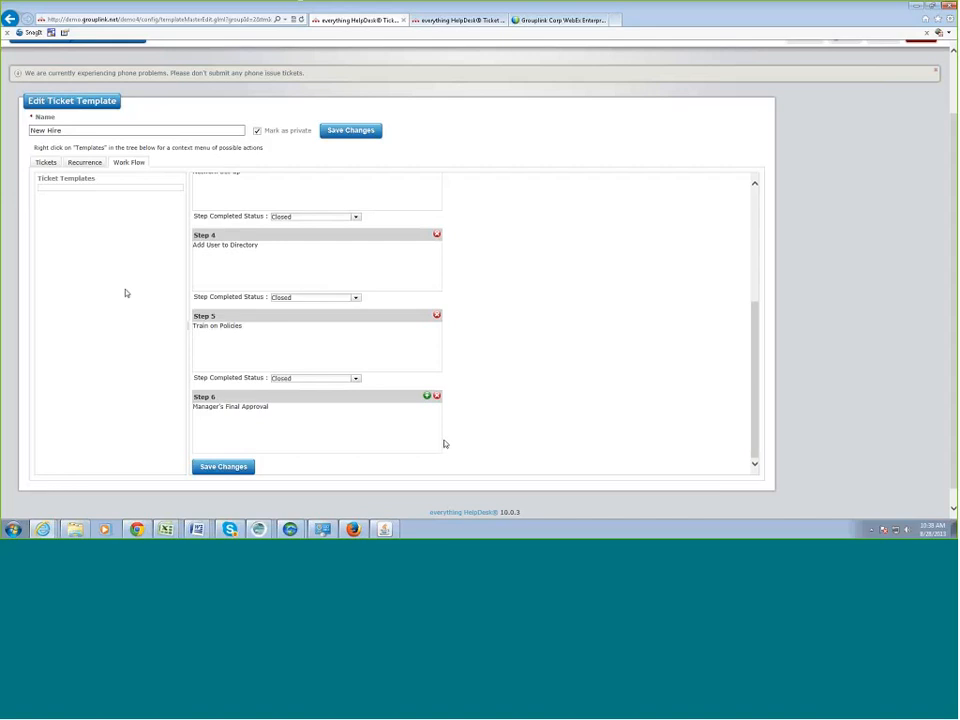
{"action": "scroll", "coordinate": [78, 258], "scroll_direction": "up", "scroll_amount": 2}
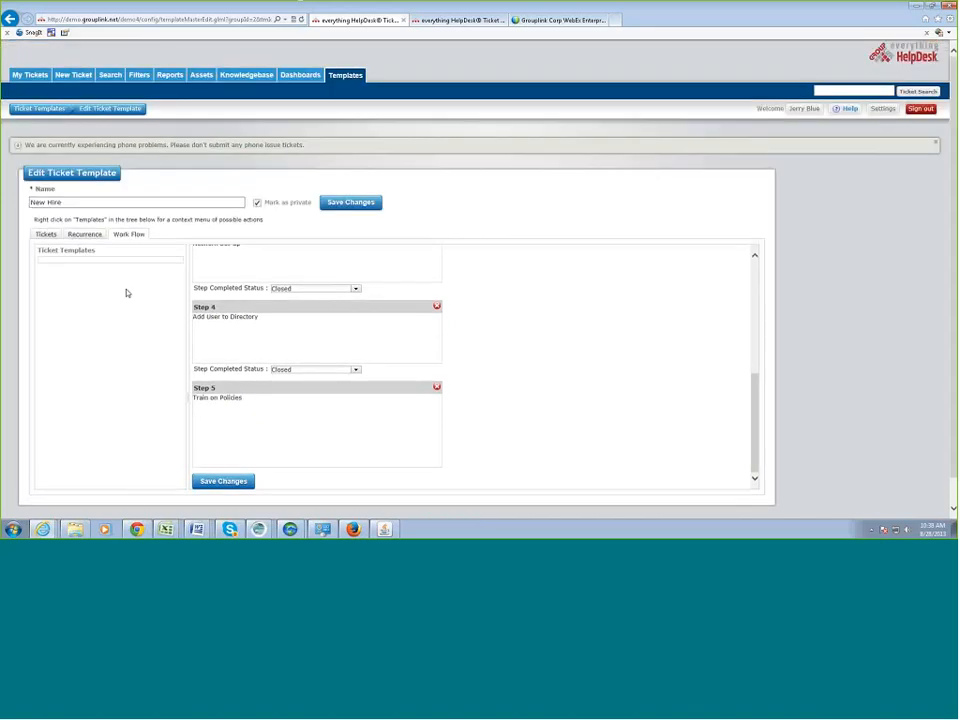
{"action": "left_click", "coordinate": [50, 236]}
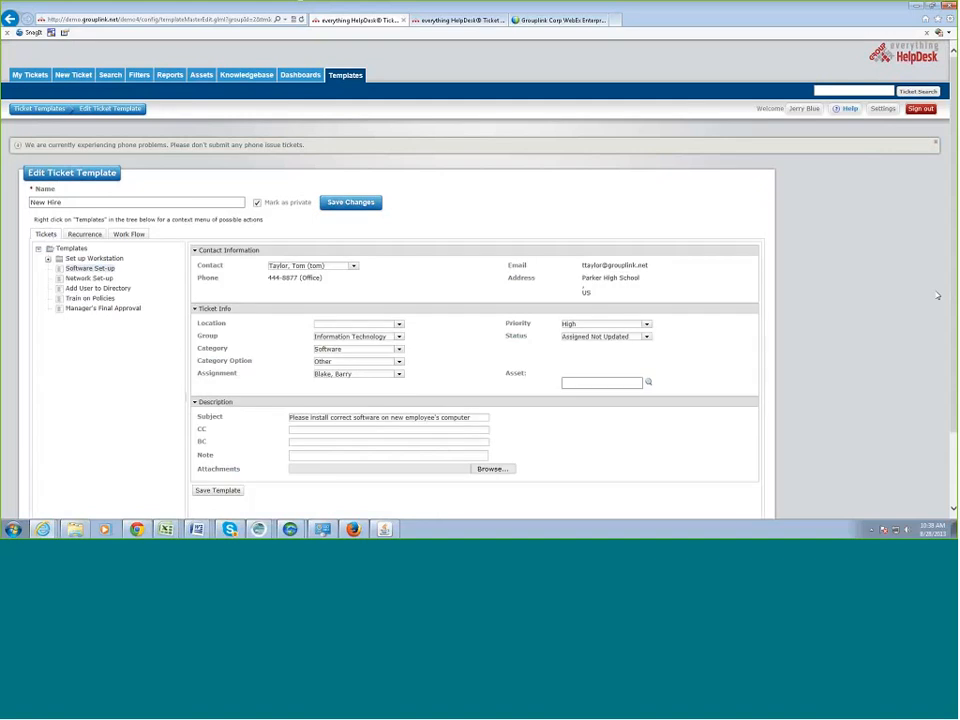